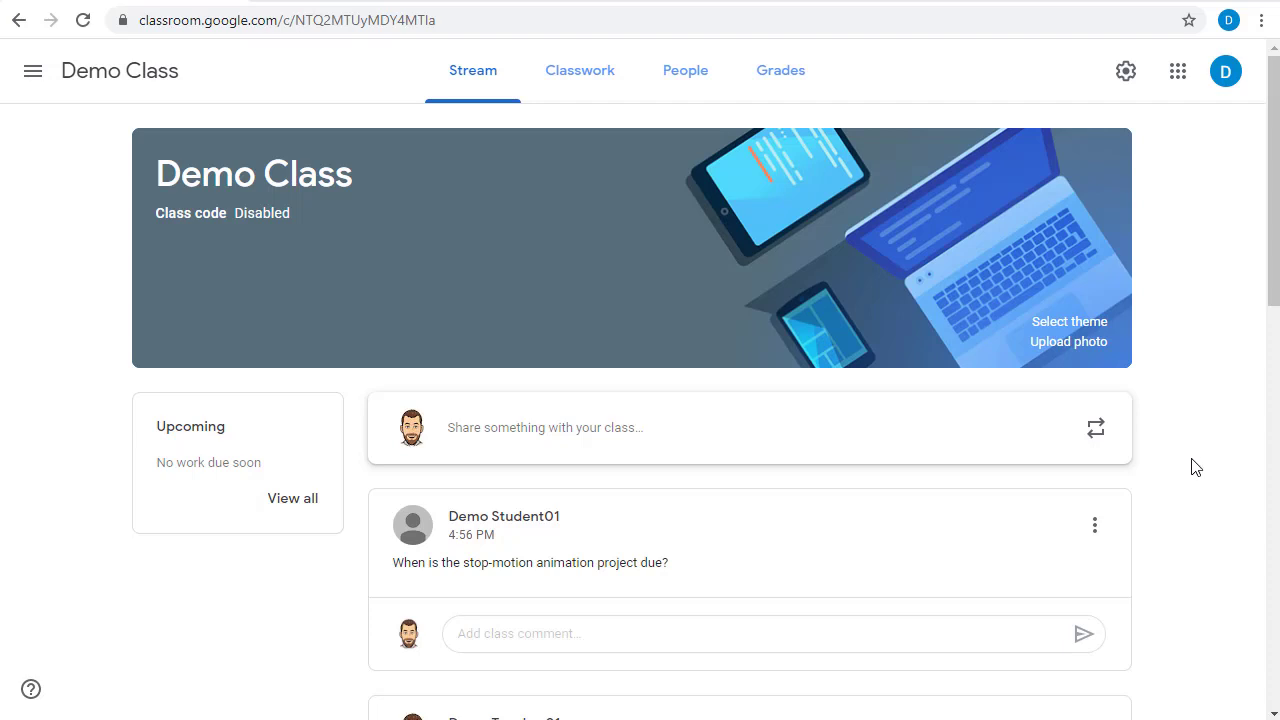
Step: Open Demo Class's Classwork page and show the + Create list of item types
scroll(1194, 470, "down", 6)
scroll(1192, 470, "down", 4)
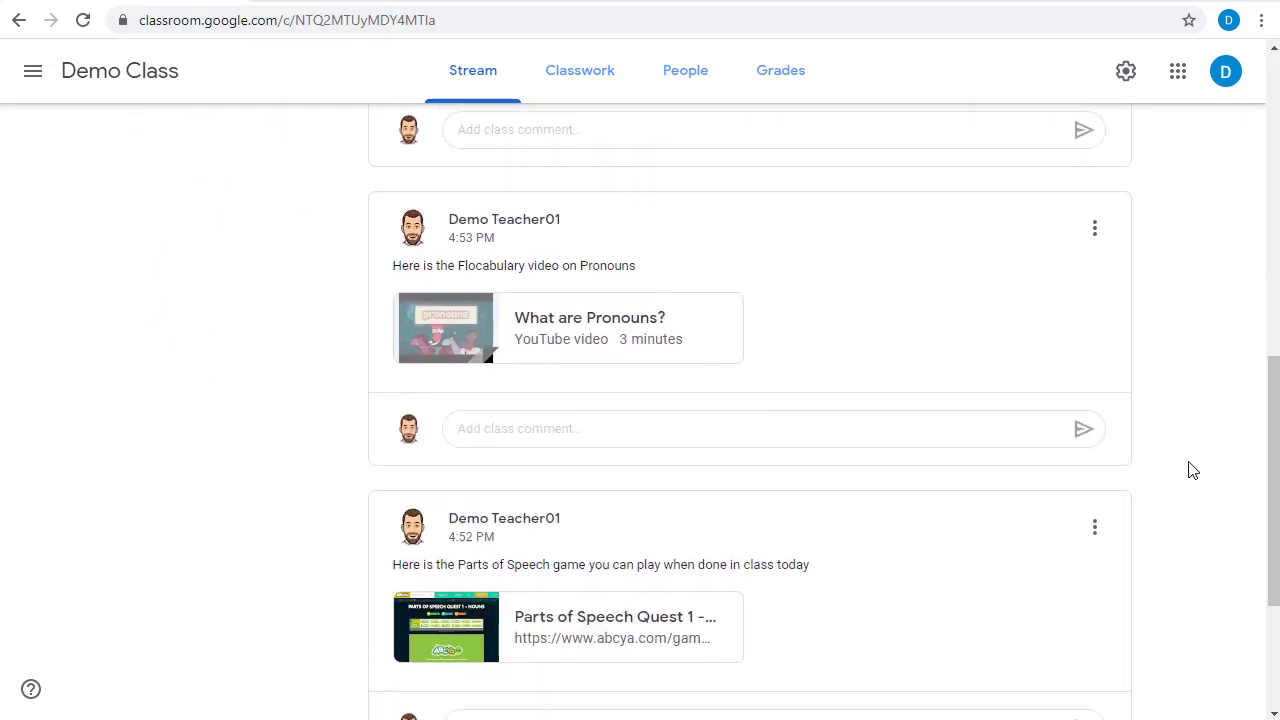
scroll(1192, 470, "up", 3)
scroll(1192, 470, "up", 6)
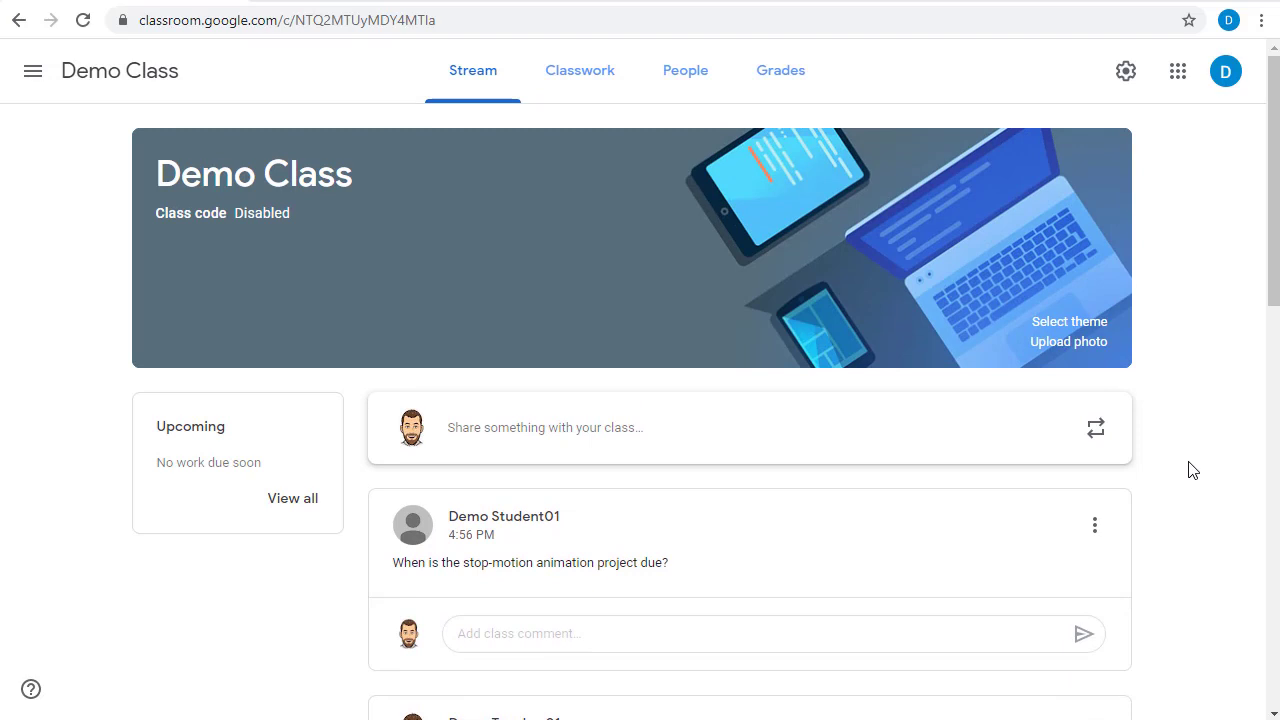
left_click(588, 78)
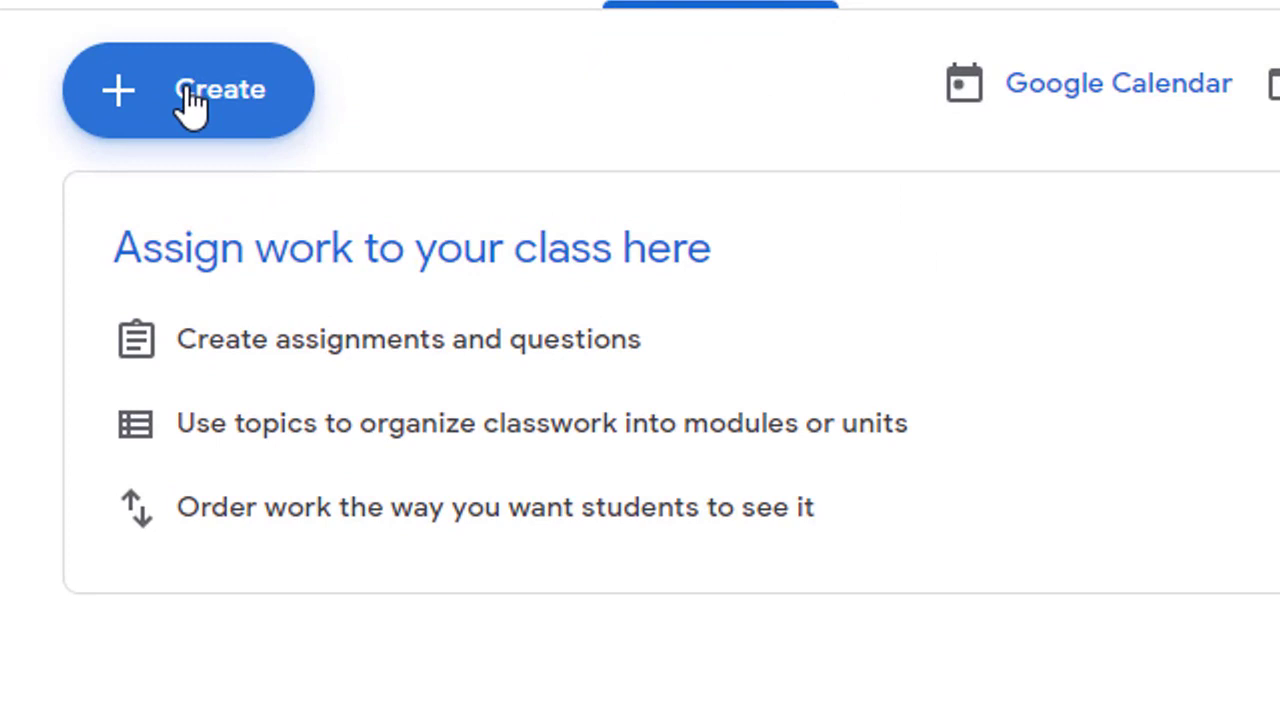
left_click(192, 100)
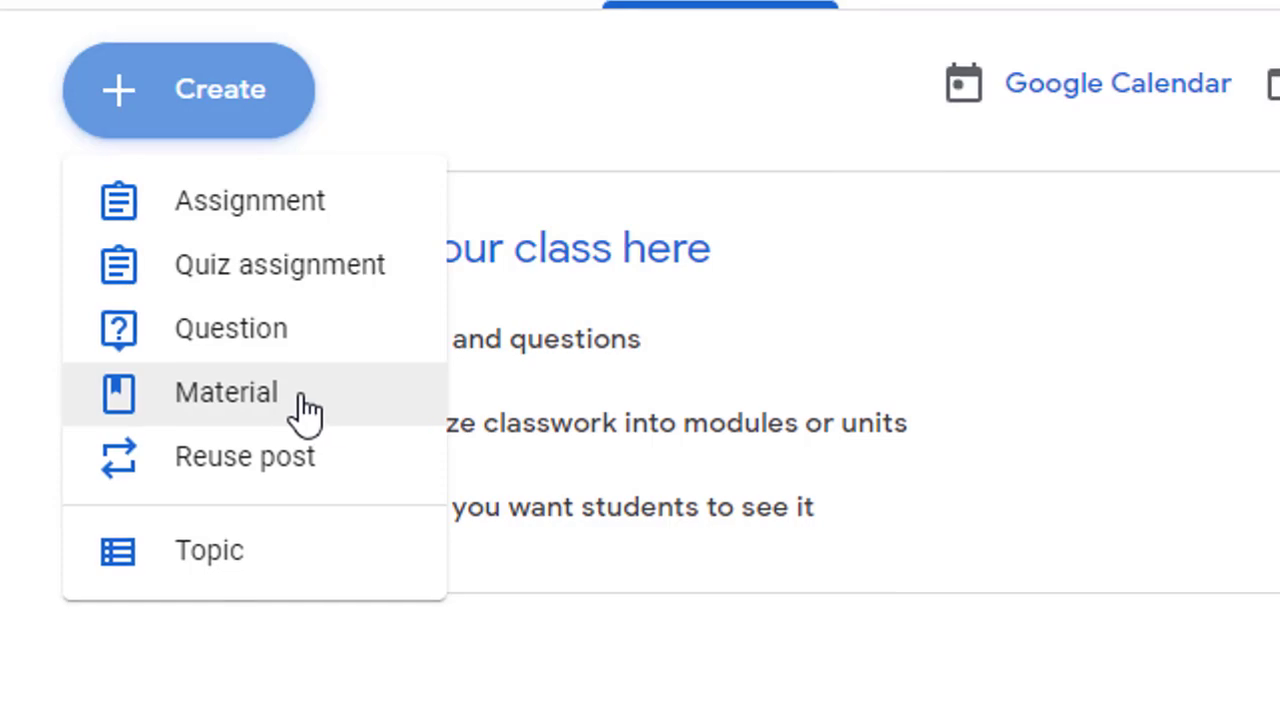
Step: Start a new Material titled 'Class Syllabus' and open its Add attachment menu
left_click(322, 400)
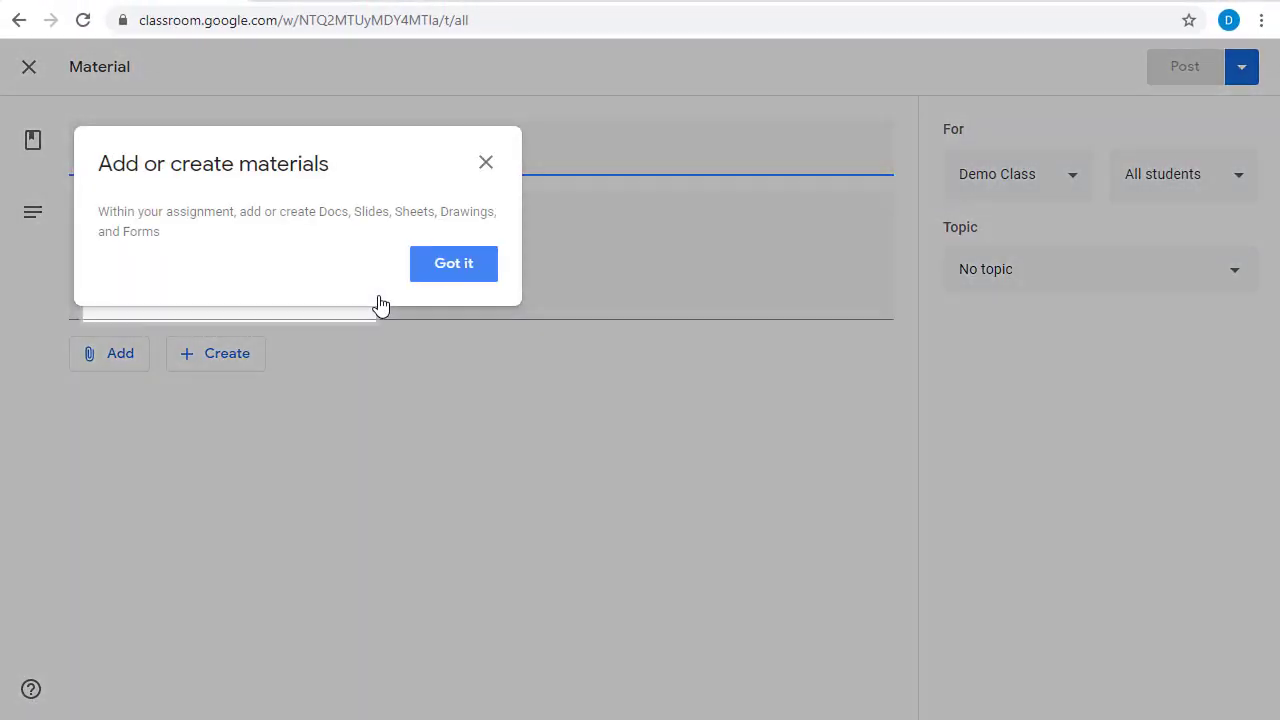
left_click(291, 197)
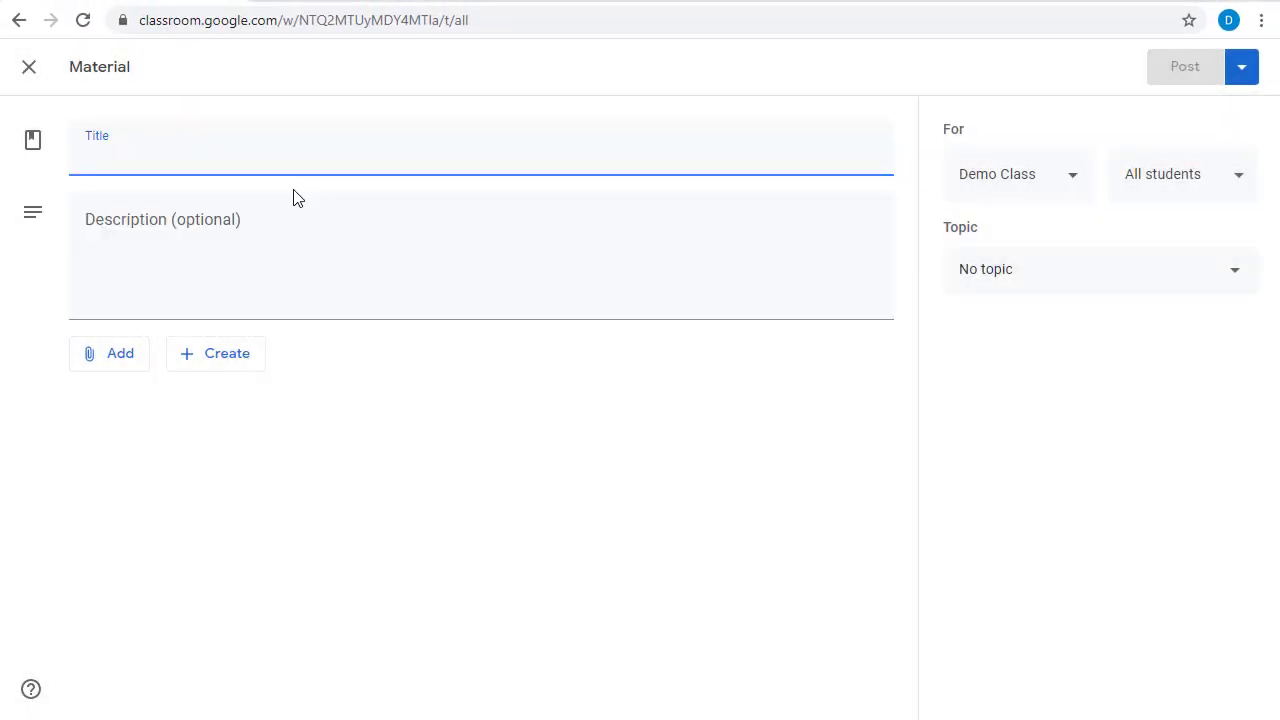
type("Class Syllabus")
left_click(263, 239)
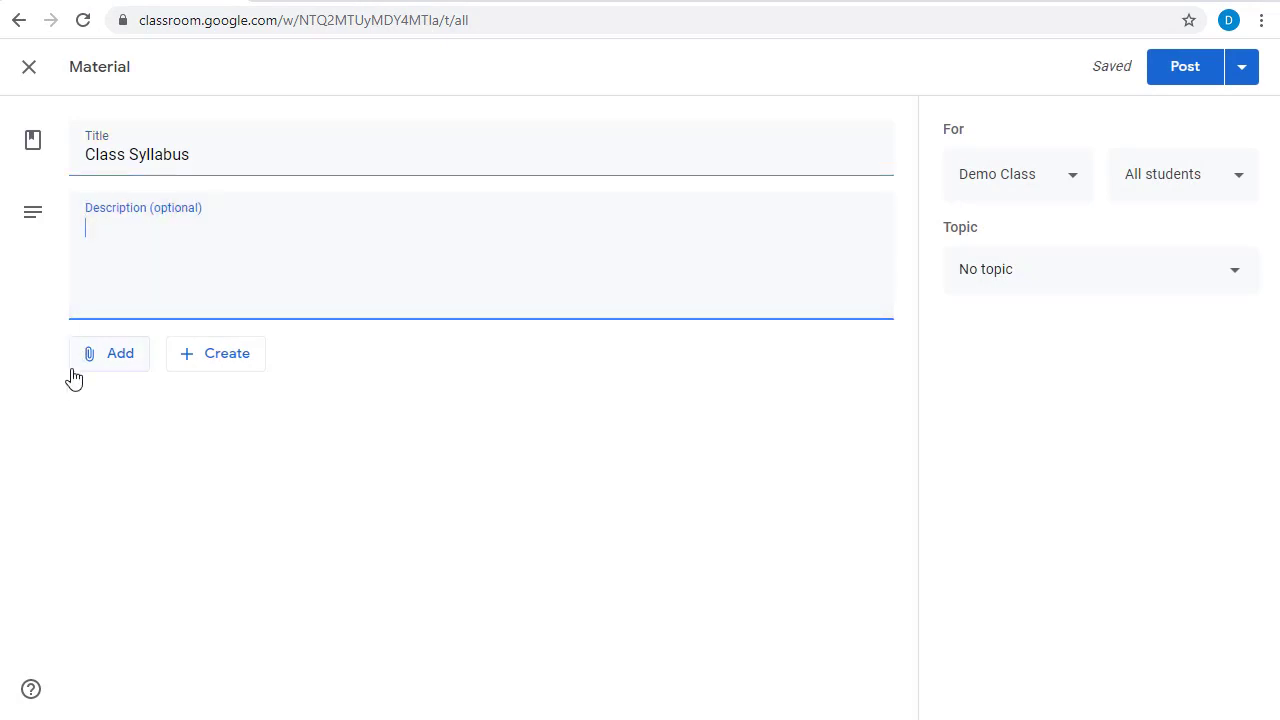
left_click(157, 358)
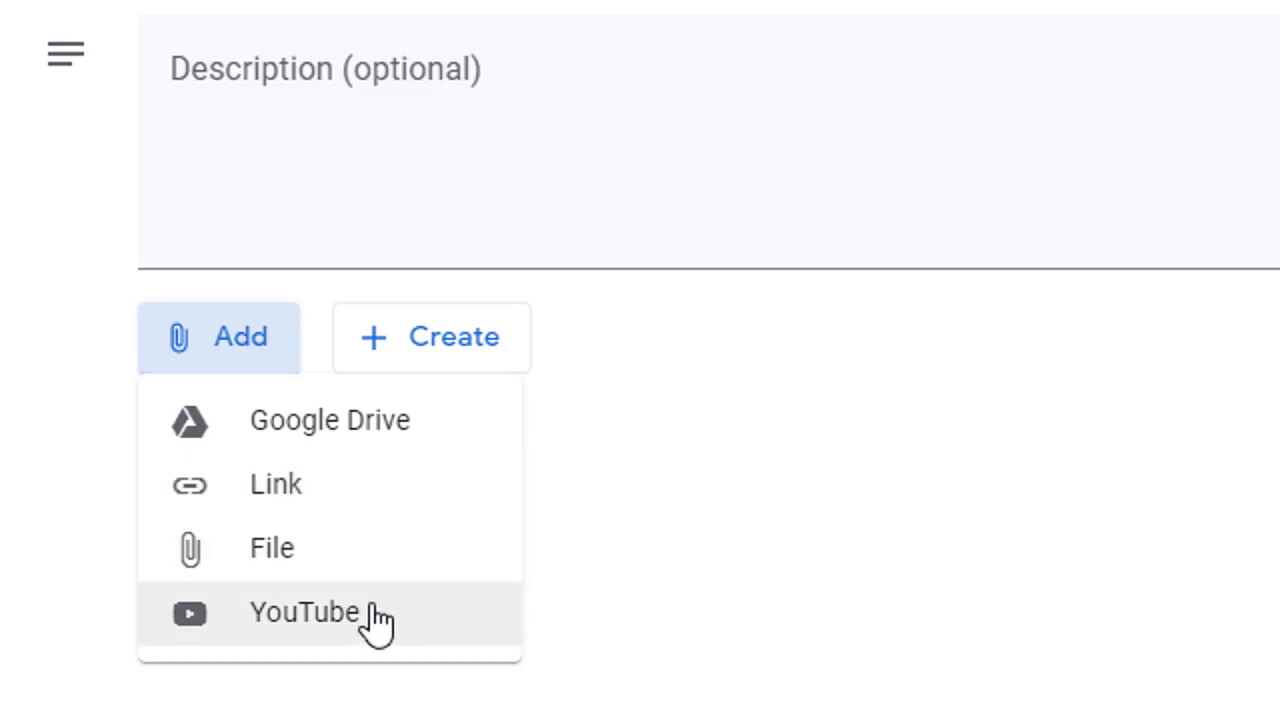
Step: Attach the 'Class Syllabus' Google Docs file from Drive to the material
left_click(363, 430)
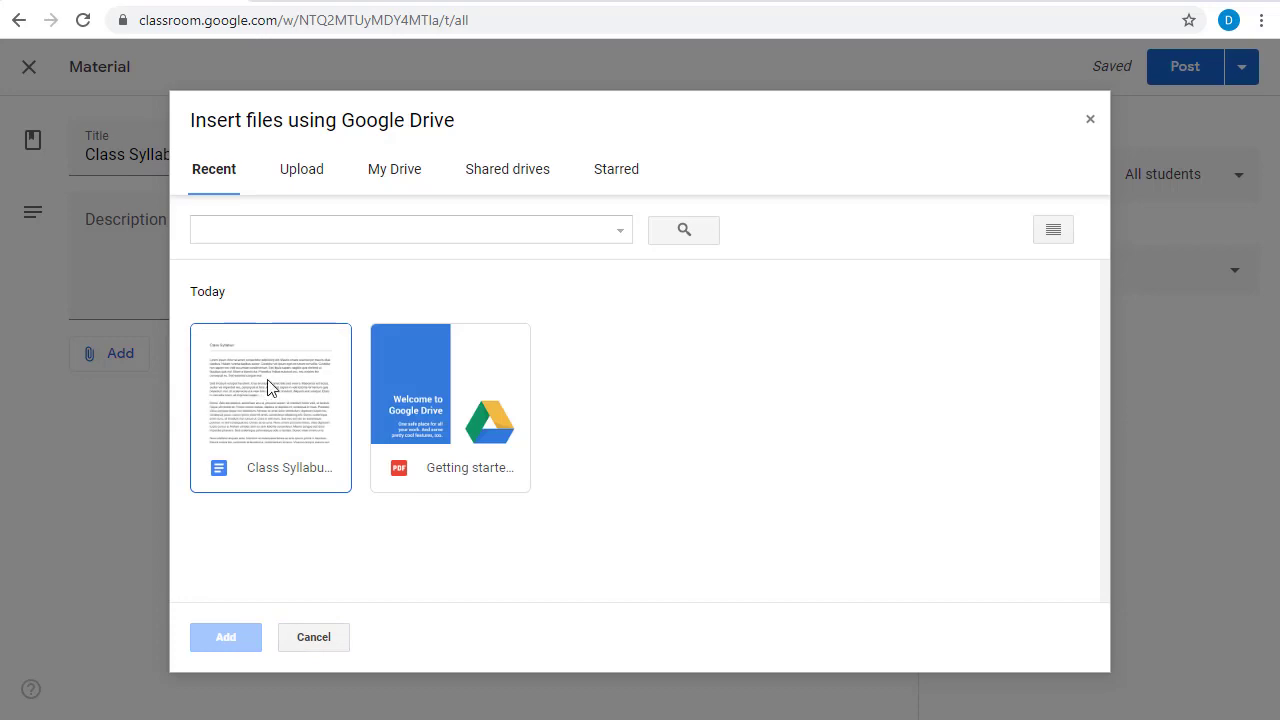
left_click(275, 384)
left_click(228, 637)
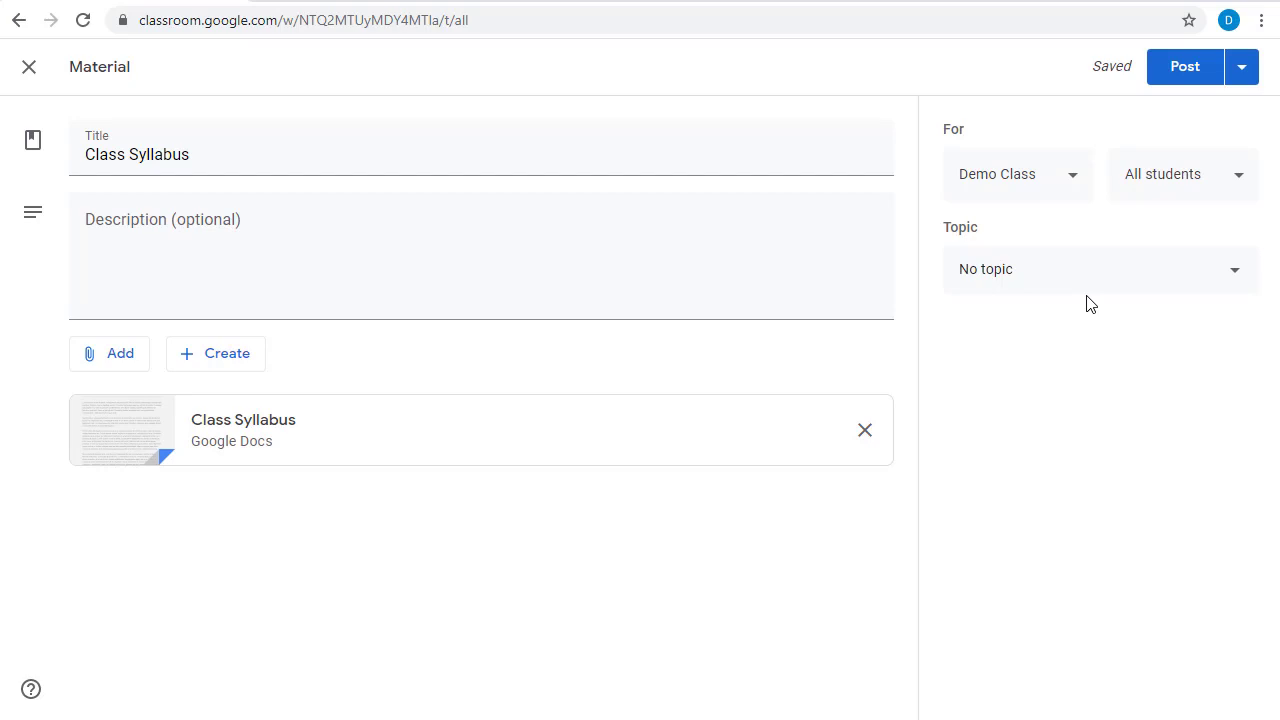
Step: Create the topic 'Class Materials' for the material, glancing at the Post options without choosing one
left_click(1095, 279)
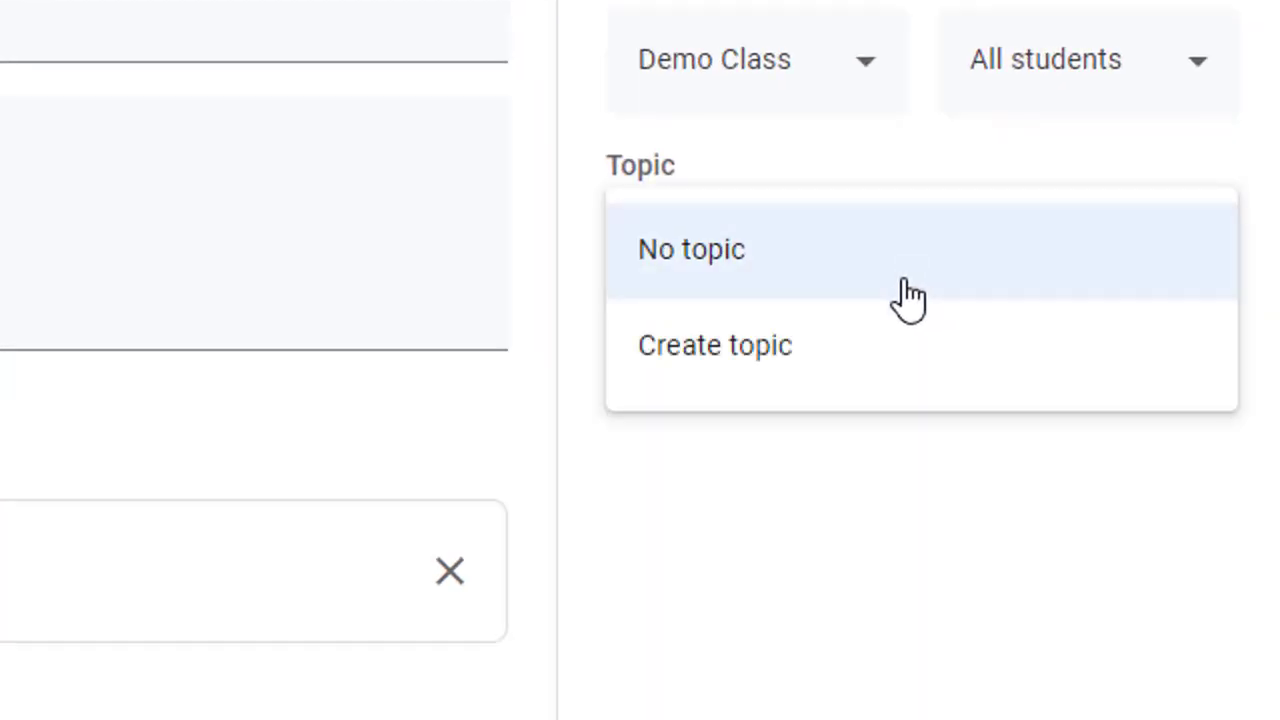
left_click(843, 370)
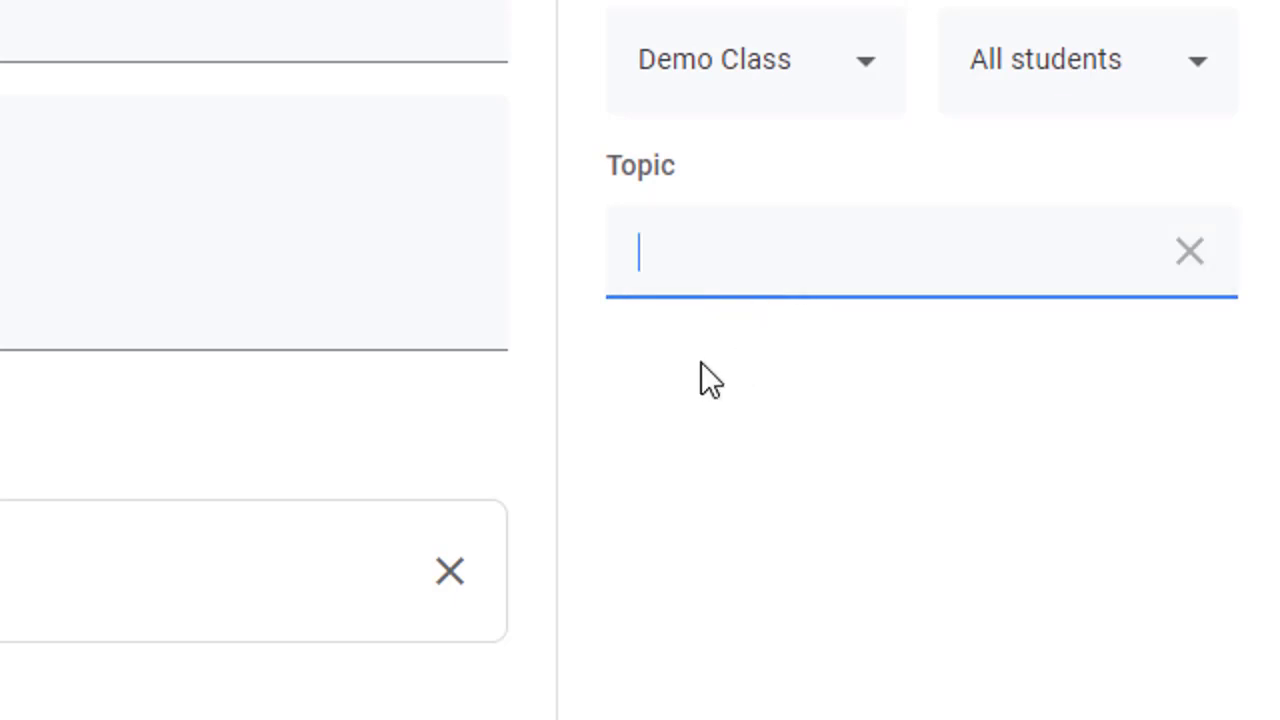
type("Class Materials")
left_click(757, 402)
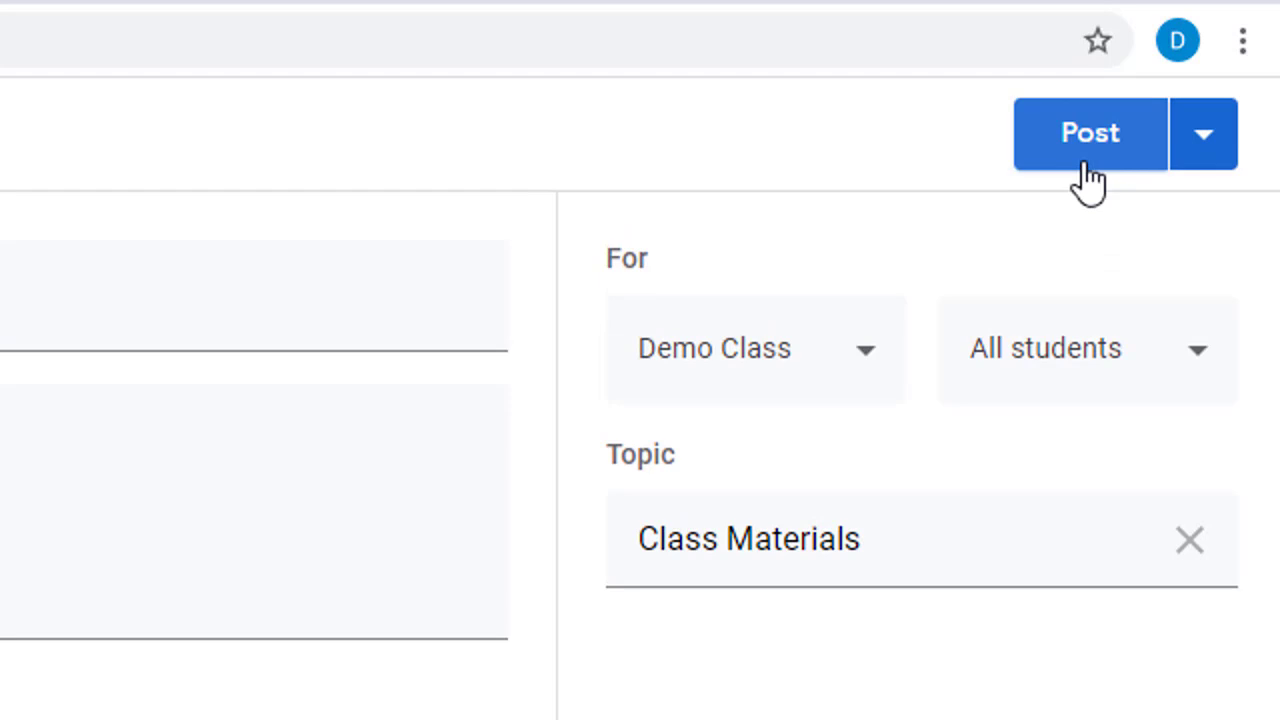
left_click(1210, 168)
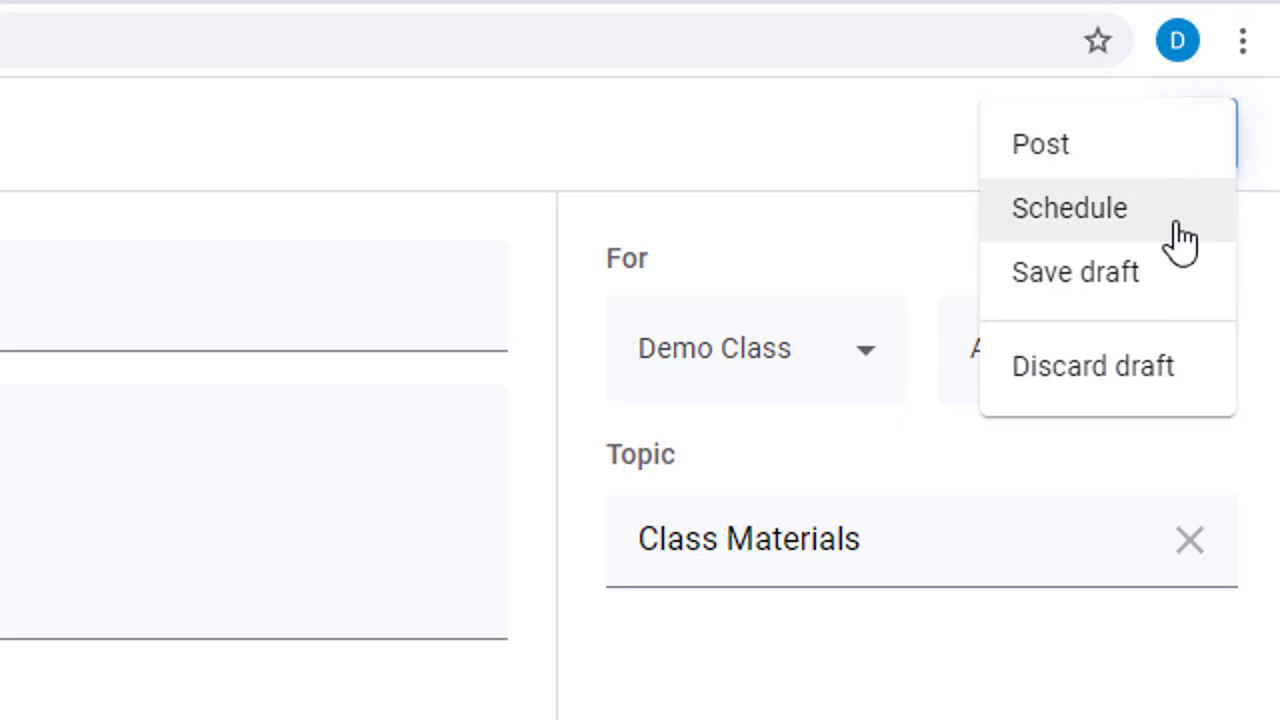
left_click(847, 213)
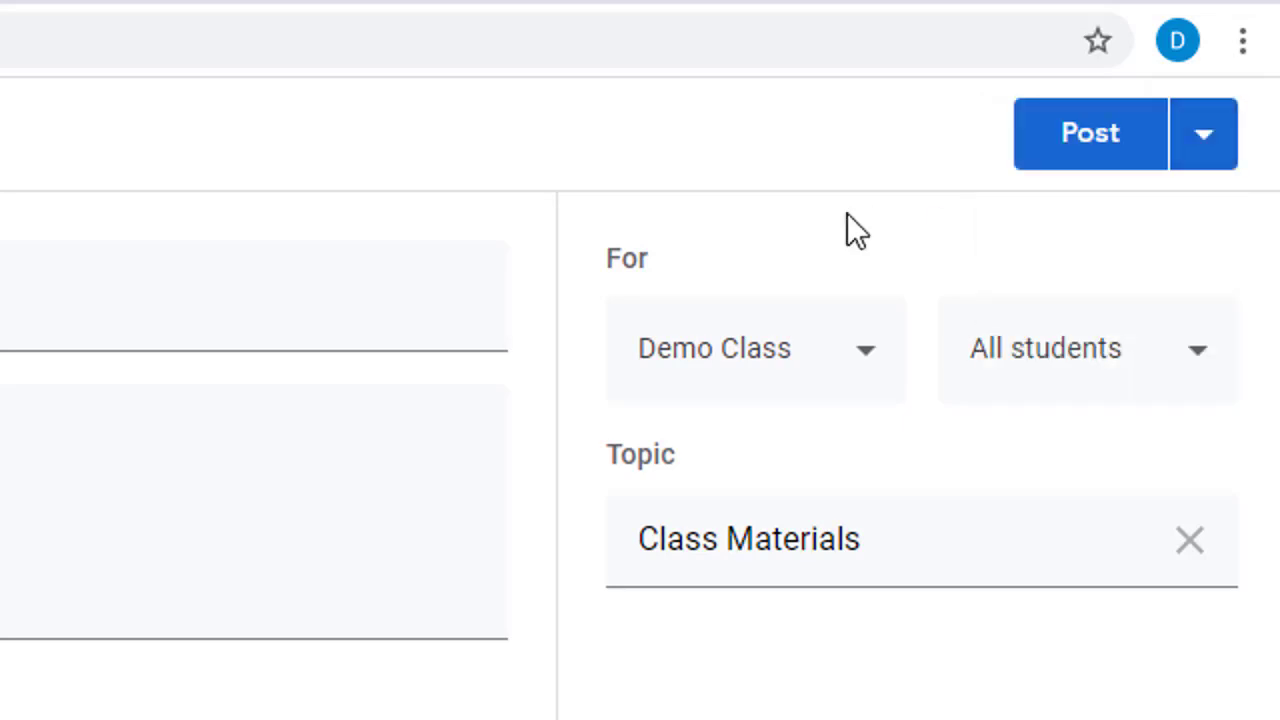
Step: Post the Class Syllabus material and bring up the + Create menu again
left_click(1094, 143)
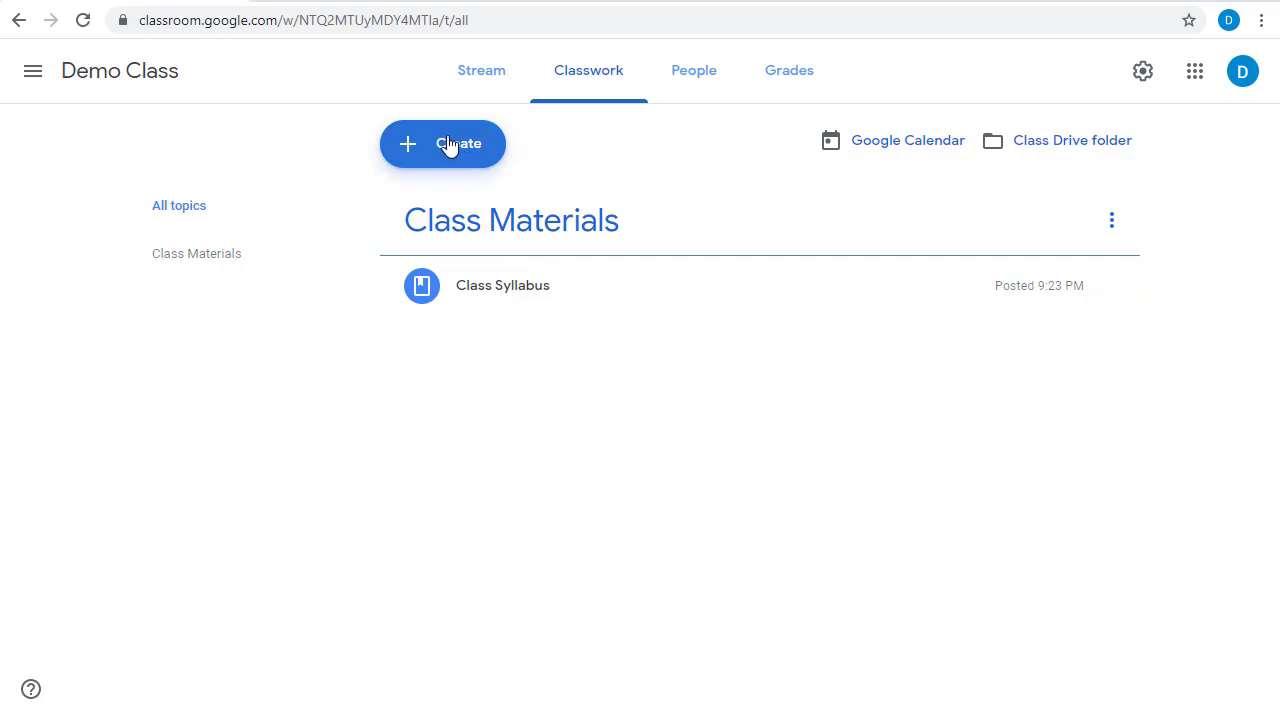
left_click(448, 145)
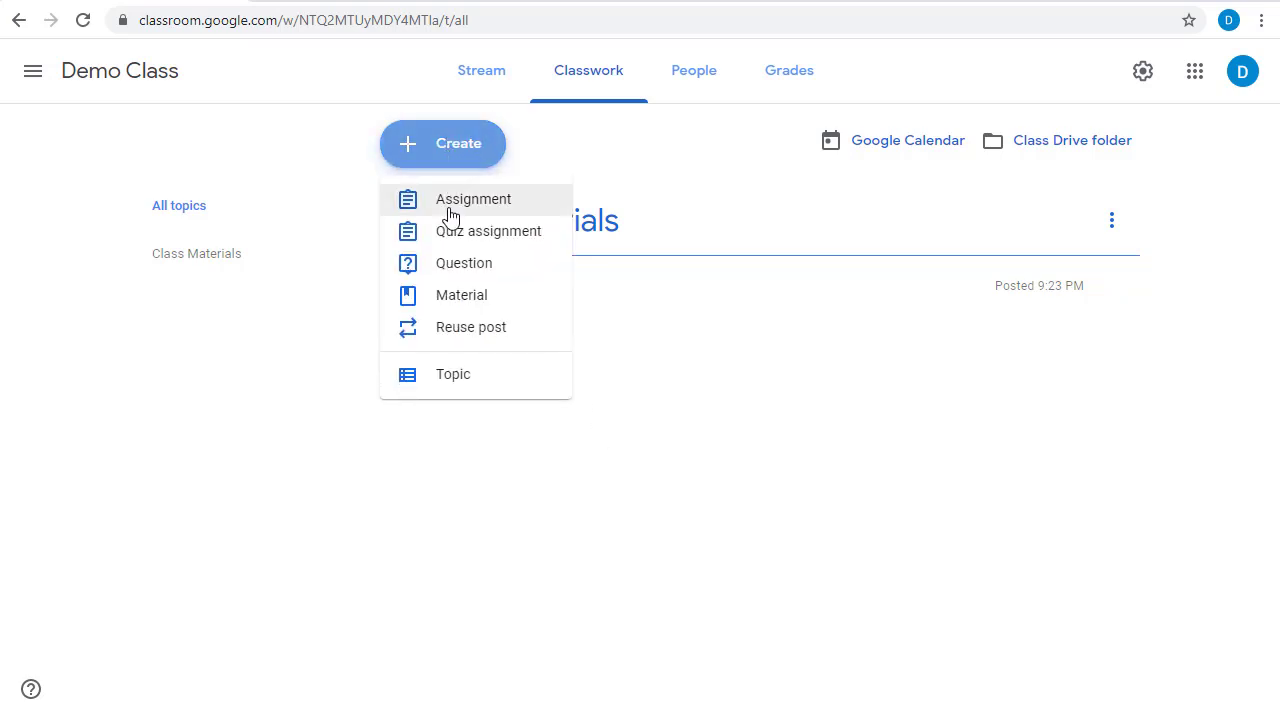
Step: Start a 'Math Websites' material and attach the Desmos link
left_click(462, 297)
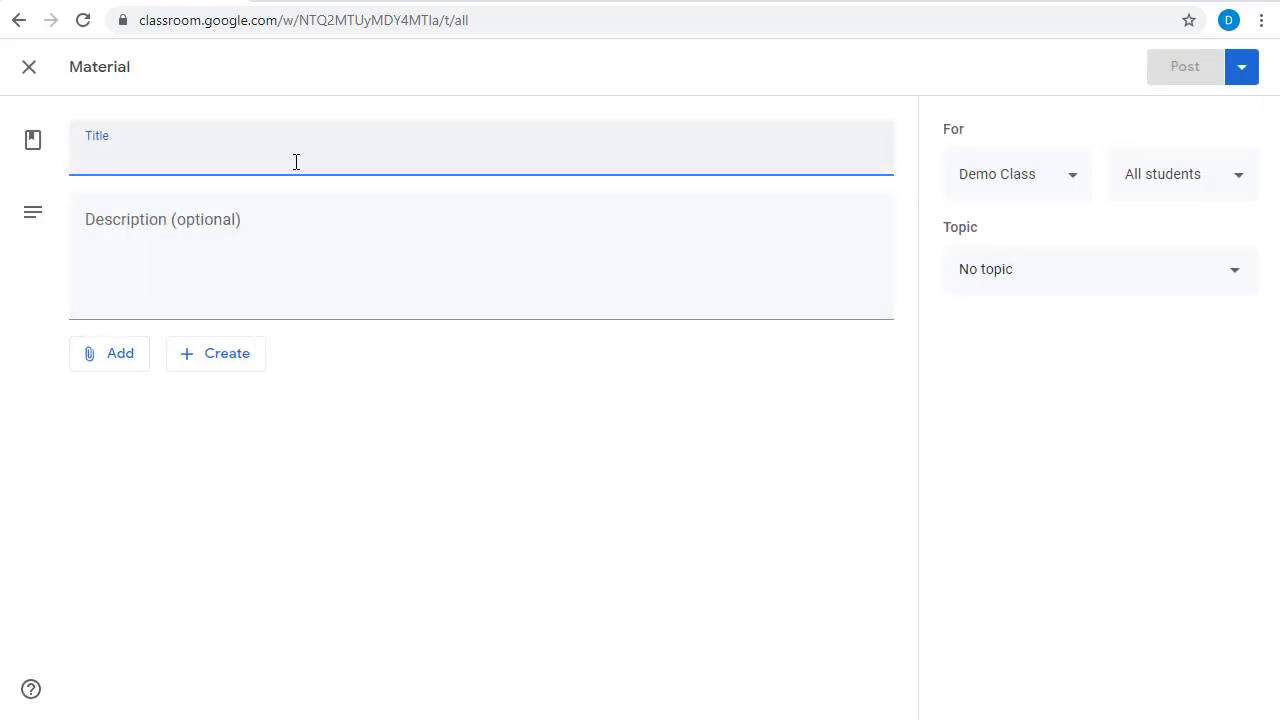
type("Math Websites")
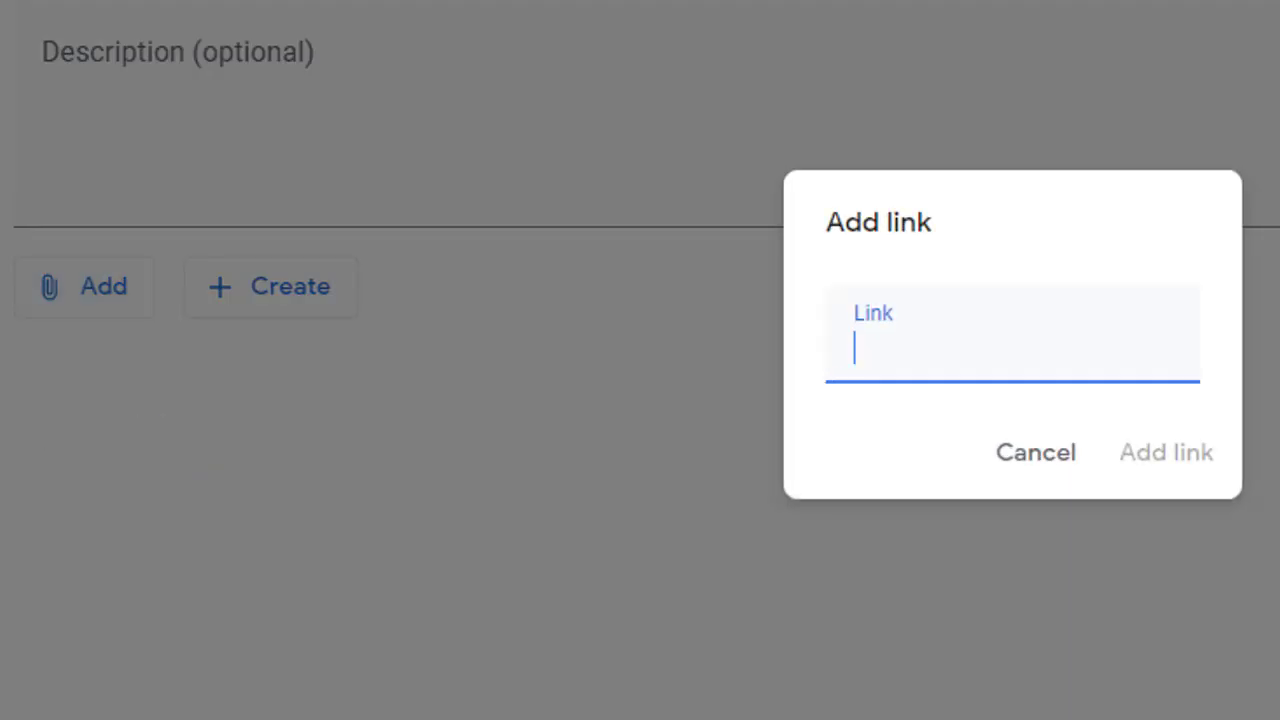
type("https://www.desmos.com/")
left_click(1145, 452)
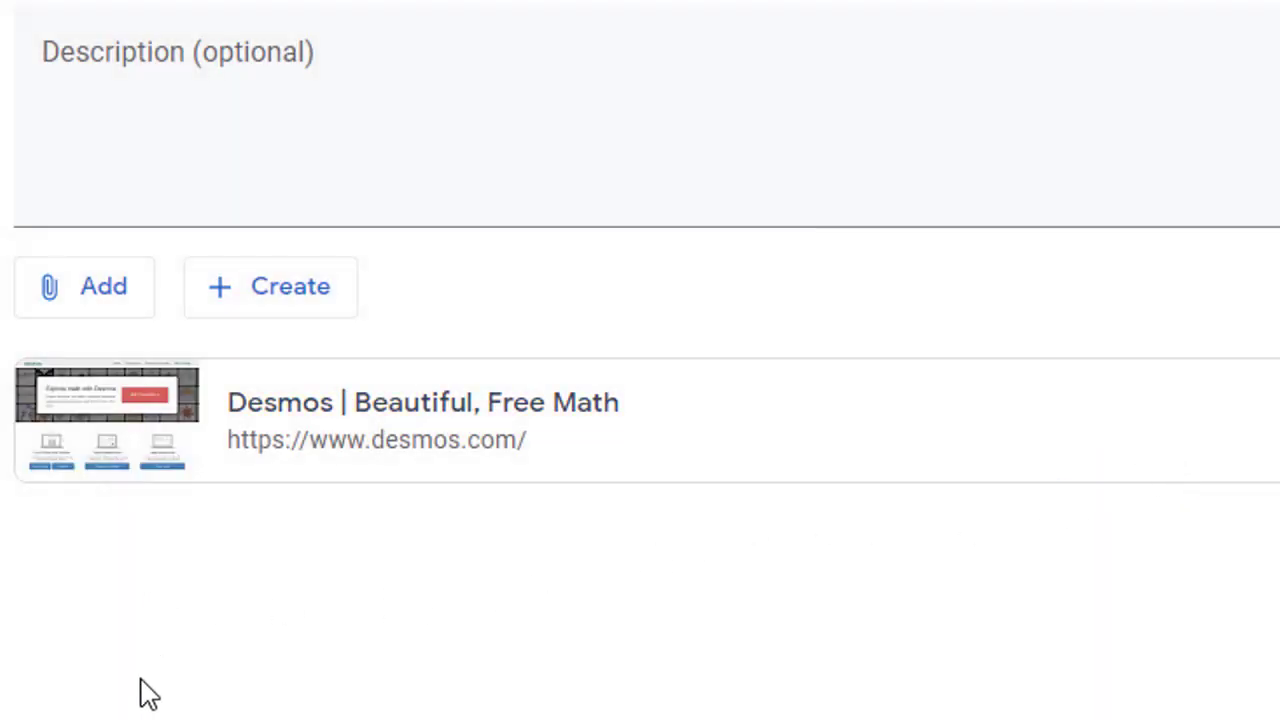
Step: Attach the Polypad website link below Desmos
left_click(103, 296)
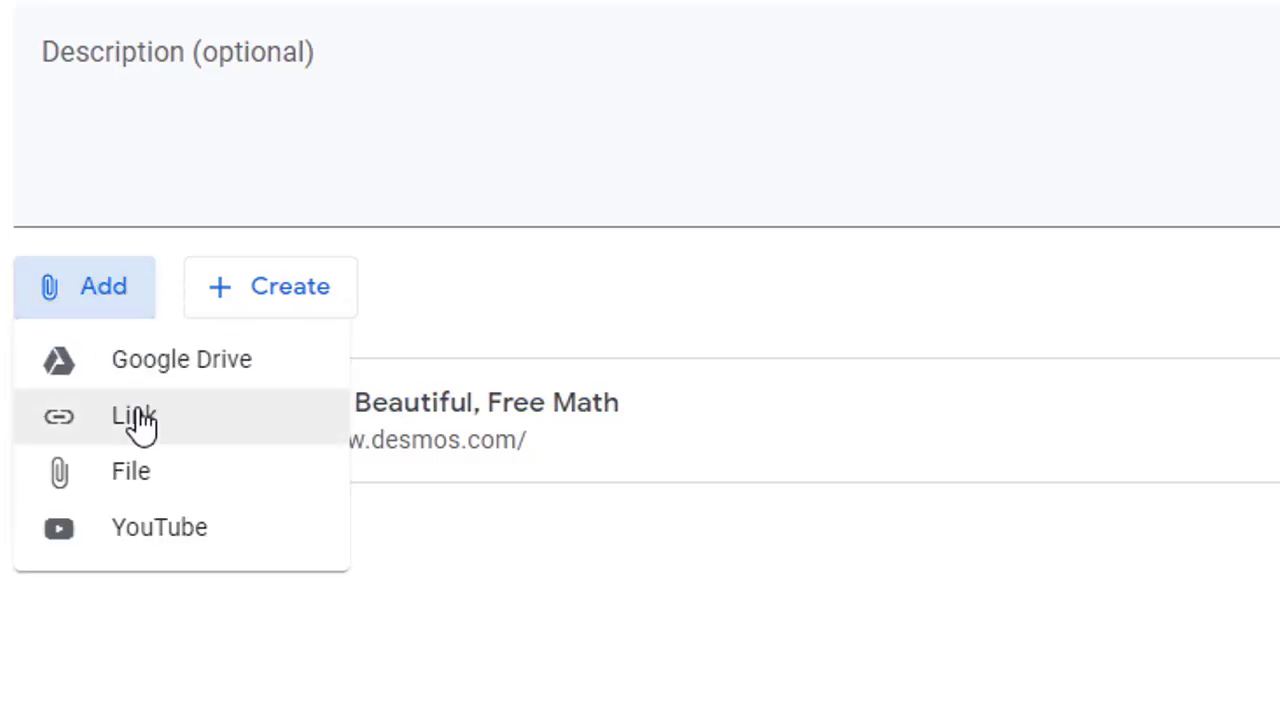
left_click(137, 421)
type("https://mathigon.org/polypad")
left_click(1160, 455)
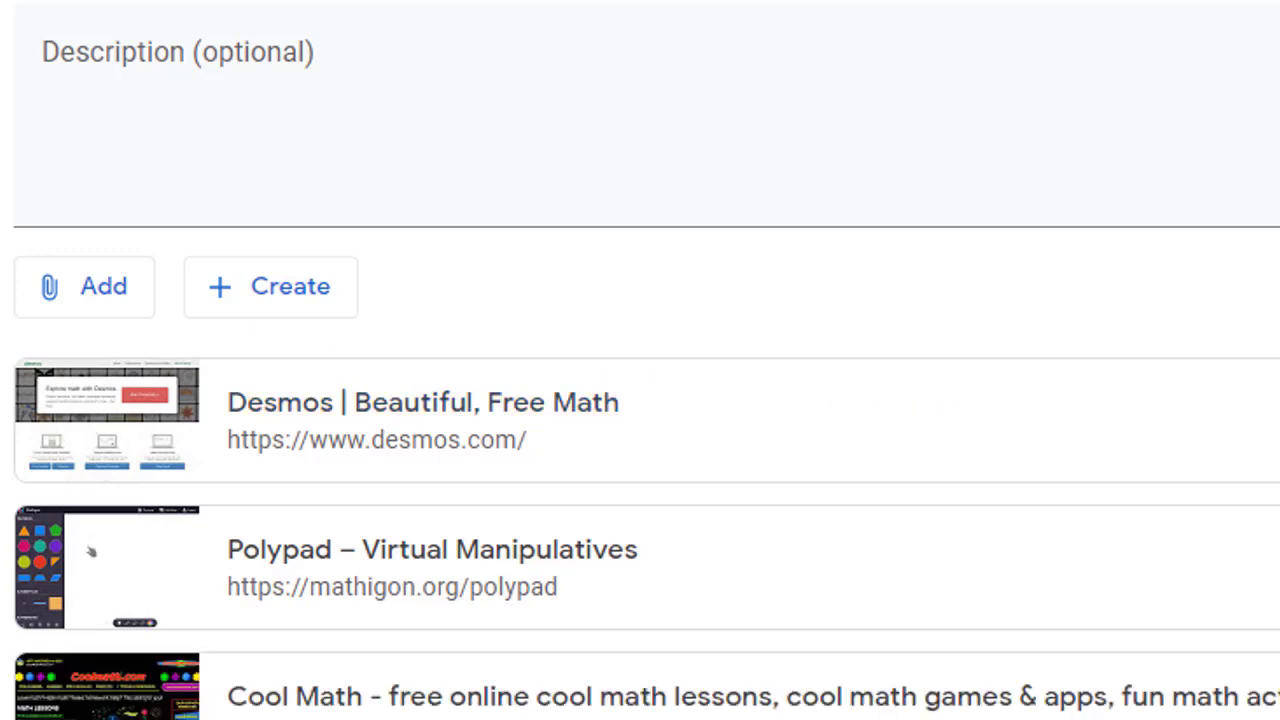
Step: Set Math Websites' topic to Class Materials and post it
left_click(1185, 278)
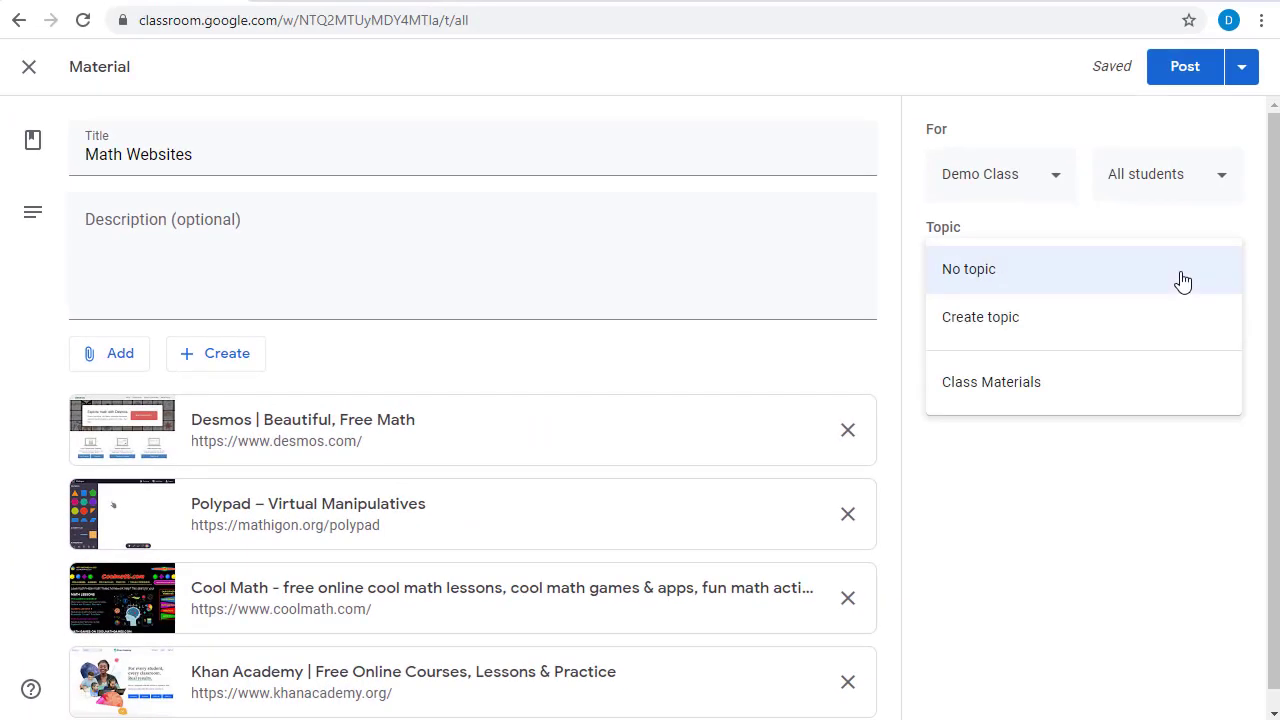
left_click(1095, 399)
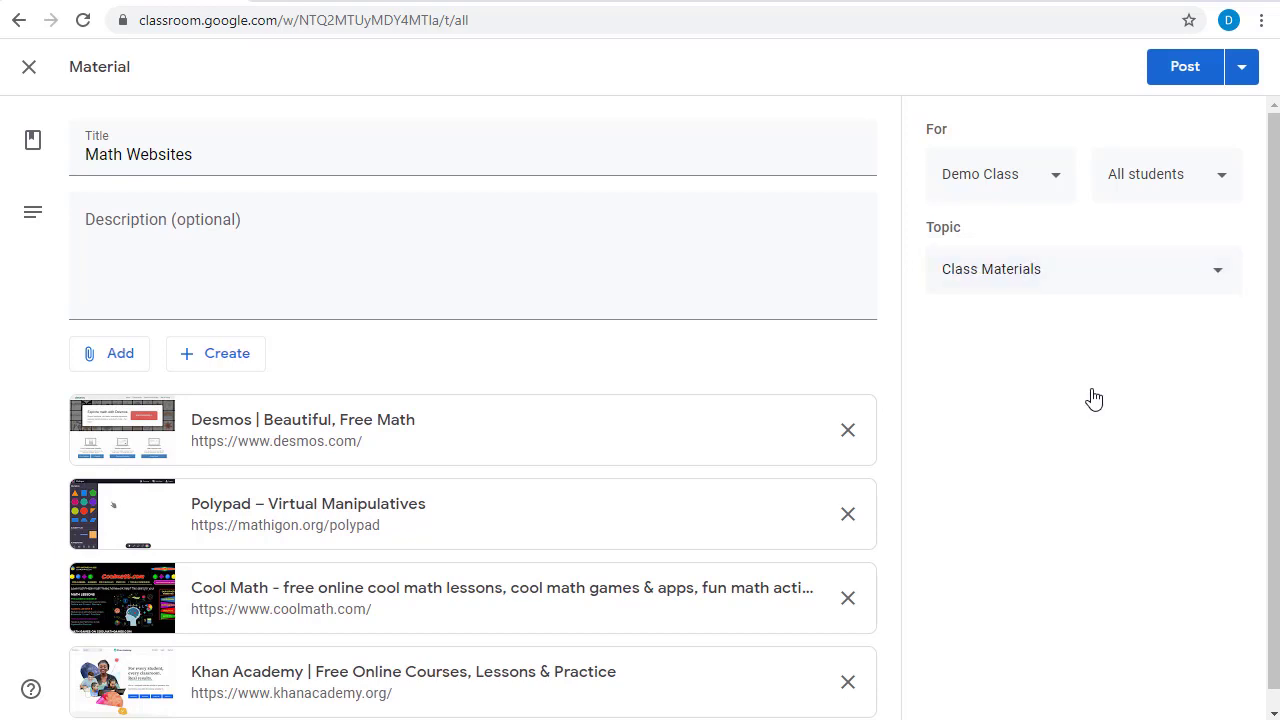
left_click(1183, 78)
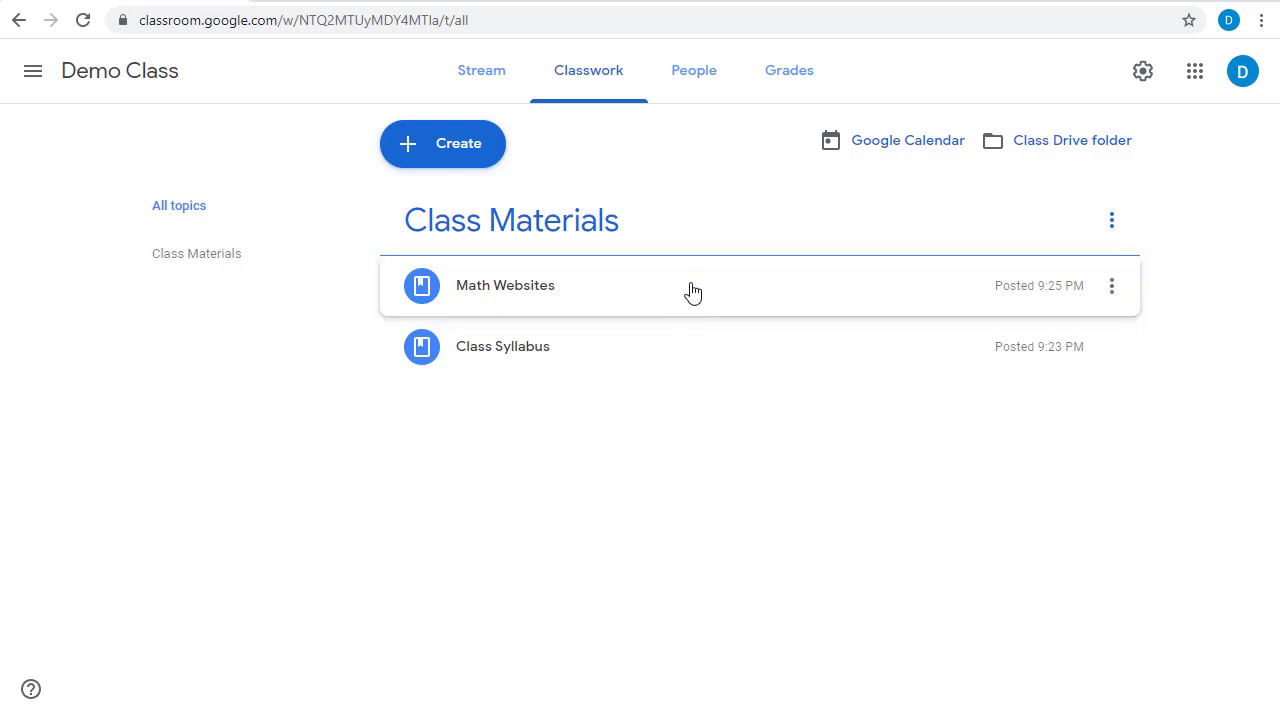
Step: Drag Math Websites below Class Syllabus within the Class Materials topic
left_click_drag(693, 290, 690, 352)
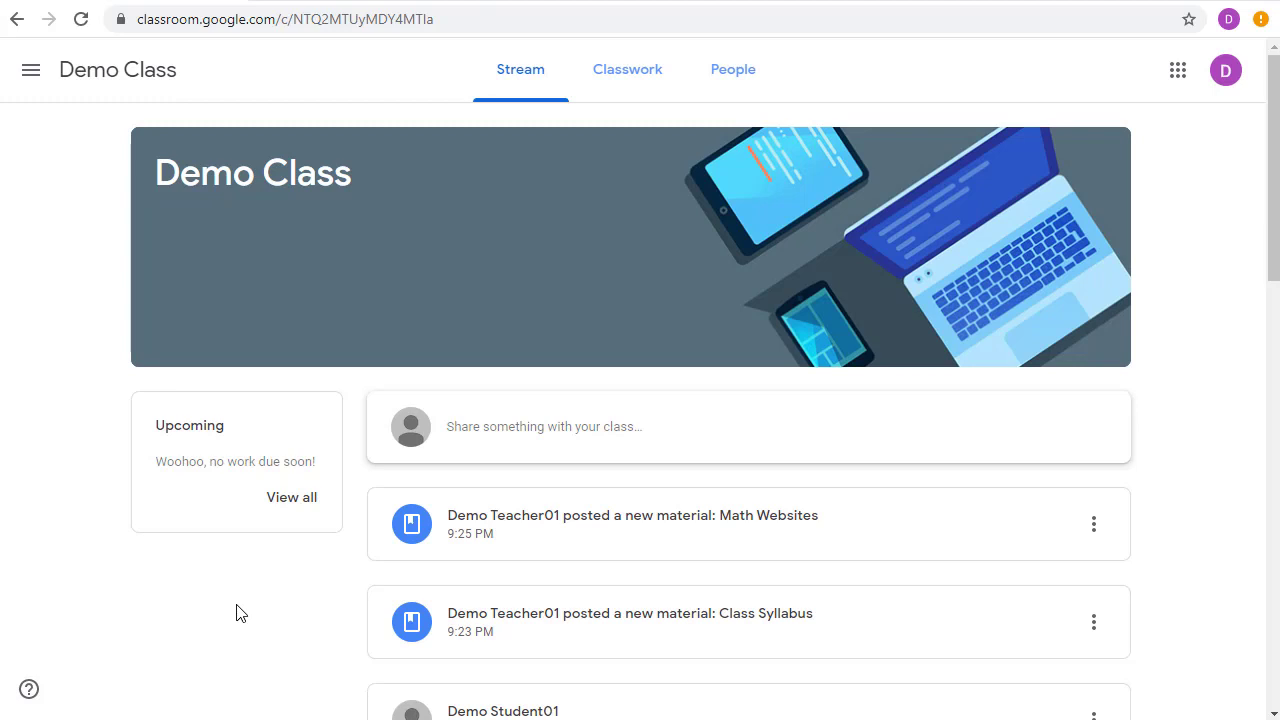
Step: On the student Classwork page, expand Class Syllabus and Math Websites to view attachments, then collapse Math Websites
left_click(630, 80)
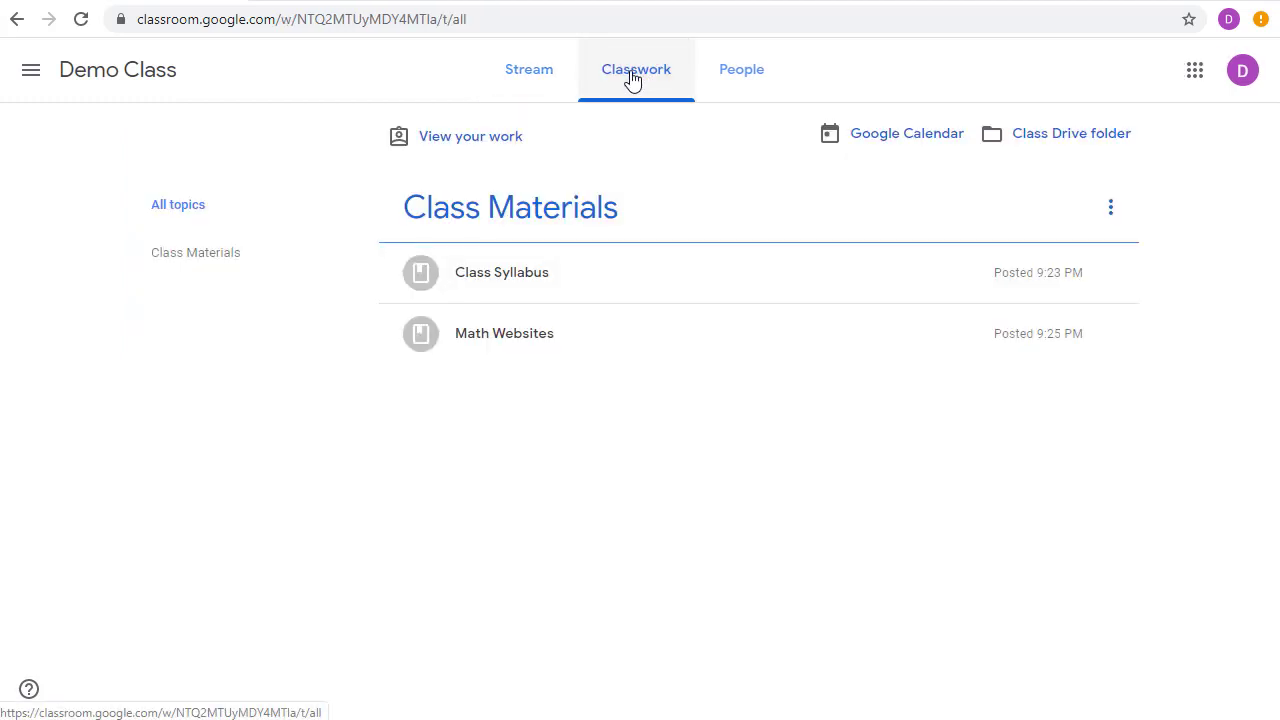
left_click(603, 293)
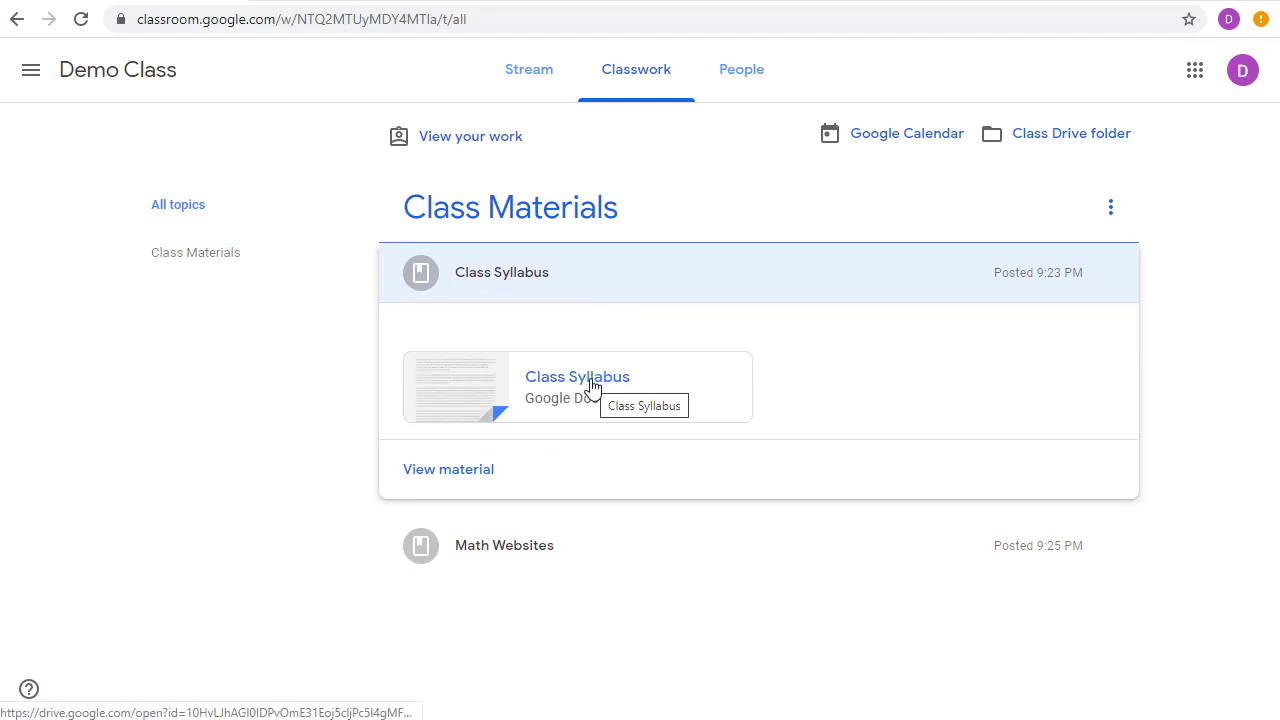
left_click(534, 550)
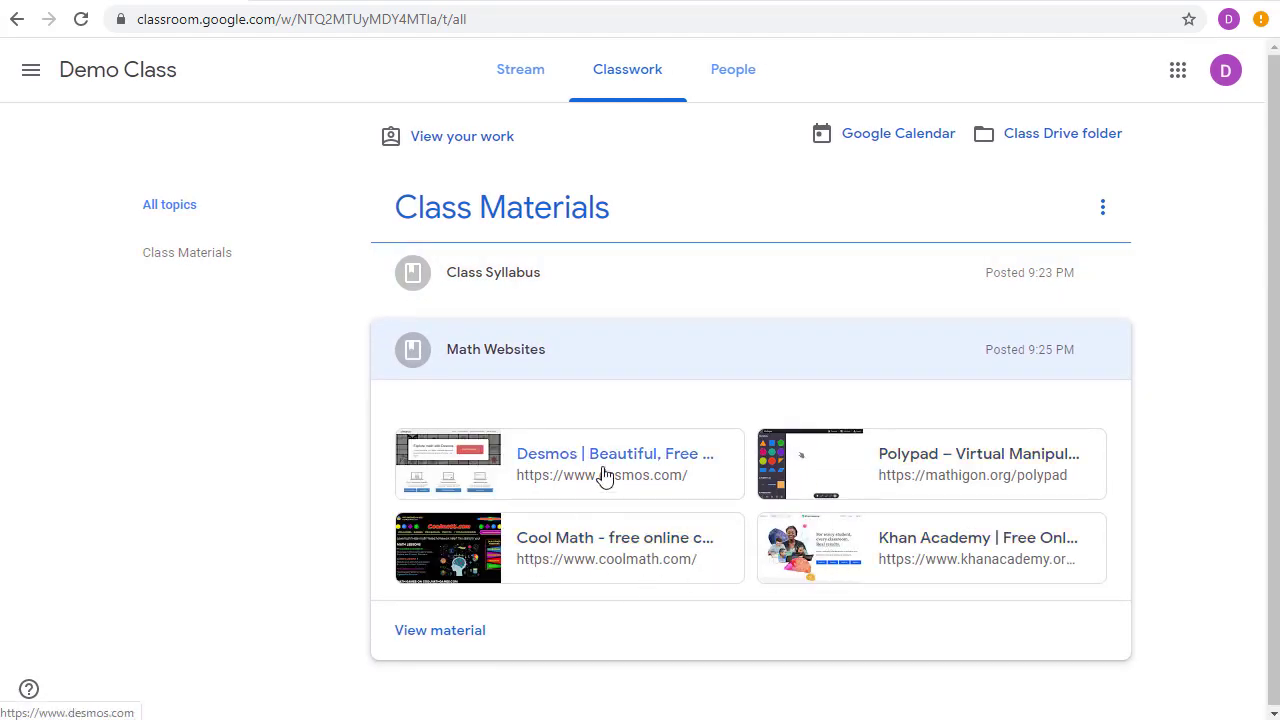
left_click(726, 340)
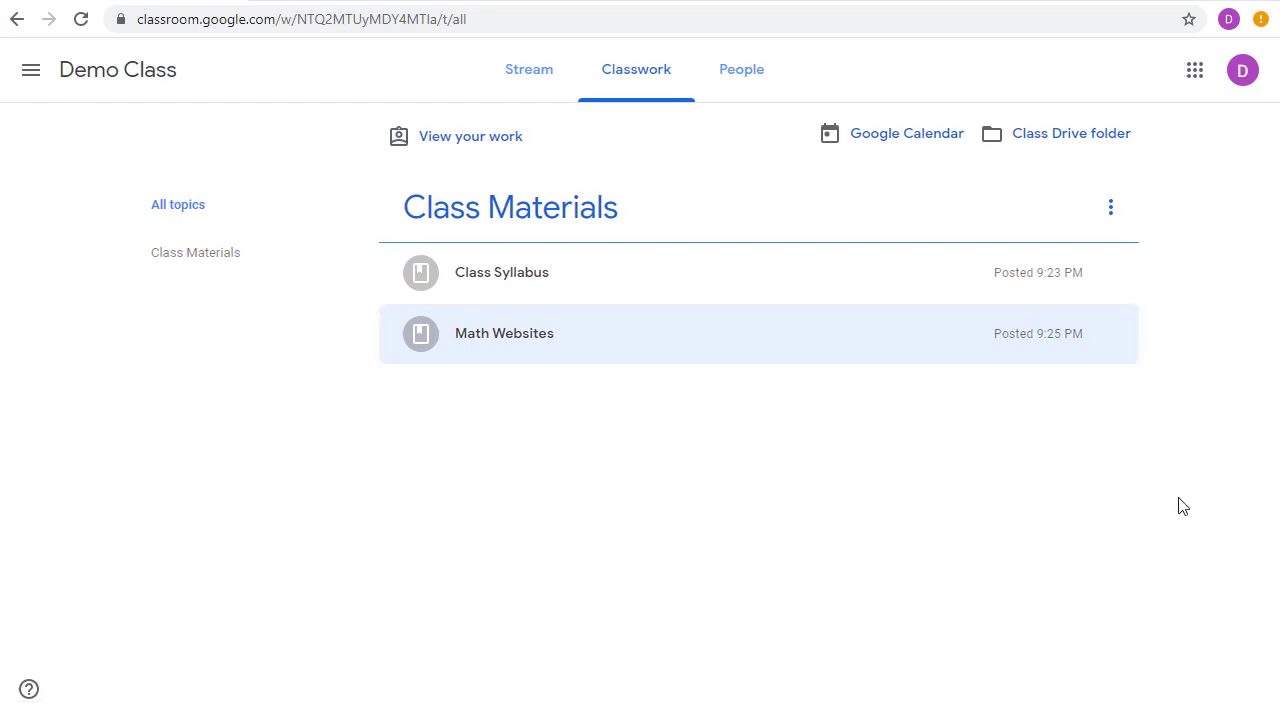